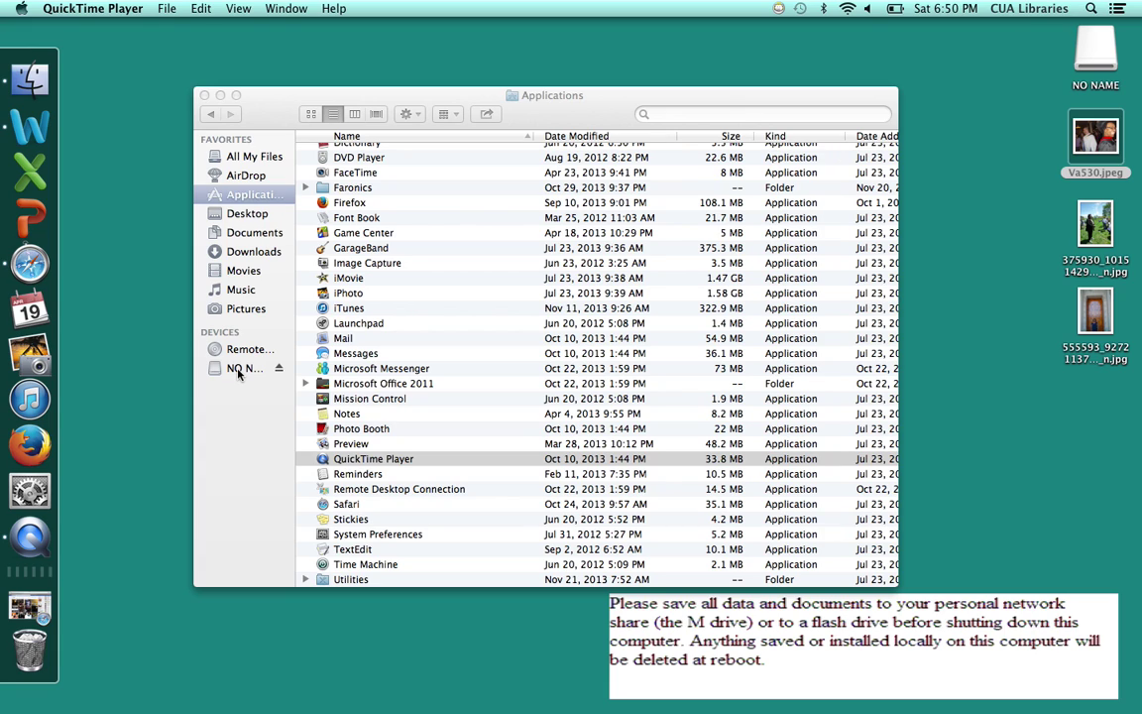
# Make a new folder named 'Family Vacation 2013' on the NO NAME drive using the gear menu.
pyautogui.click(238, 370)
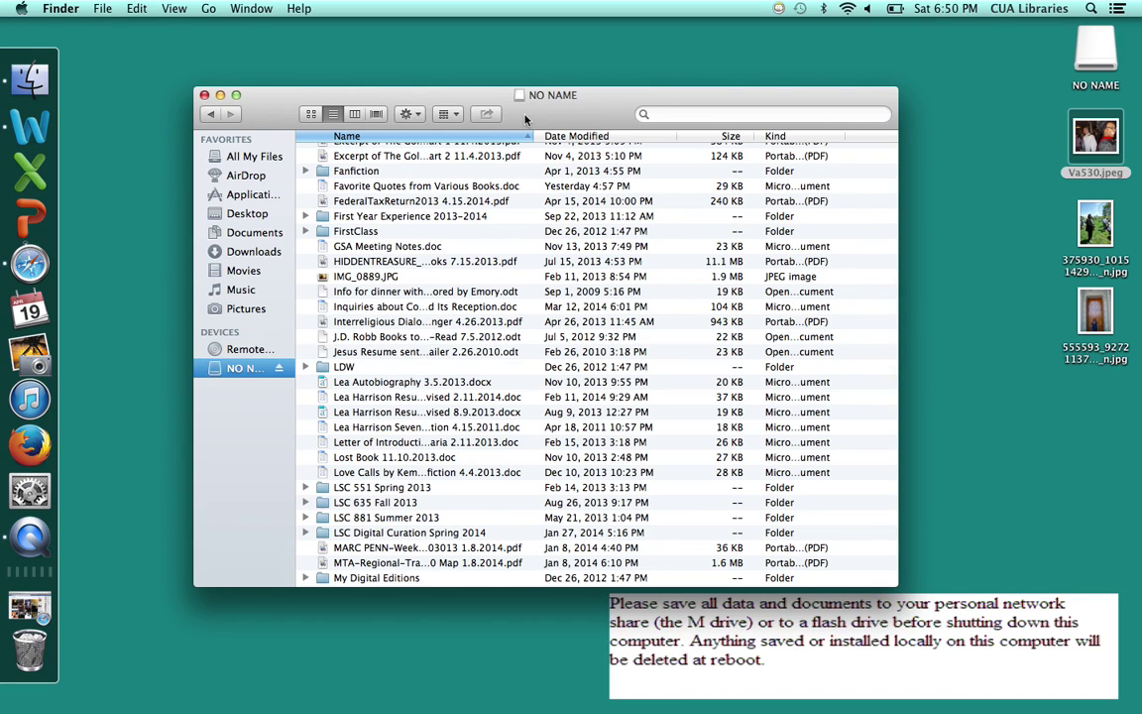
pyautogui.click(414, 115)
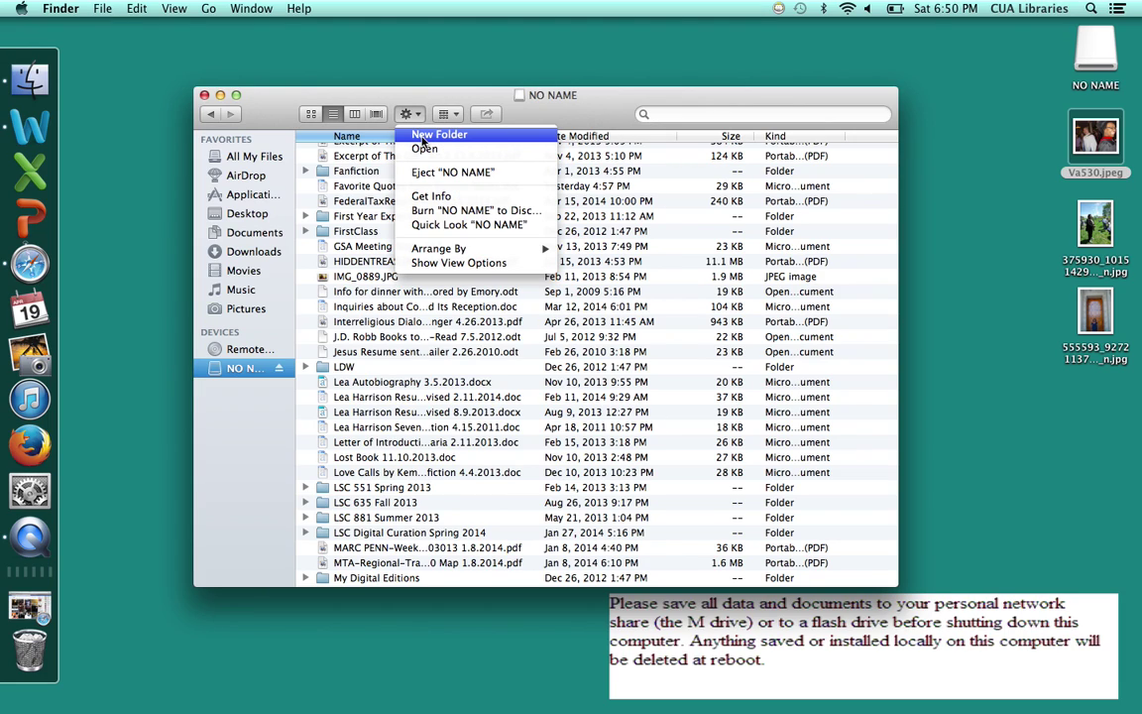
pyautogui.click(426, 136)
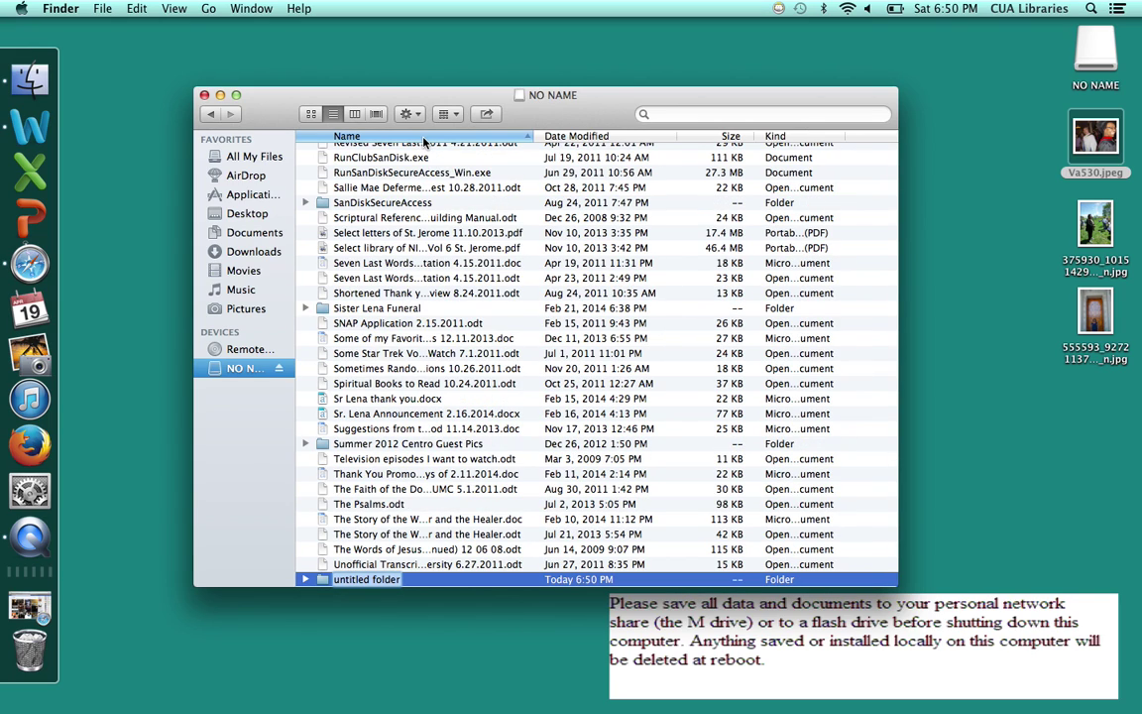
pyautogui.write('Fam')
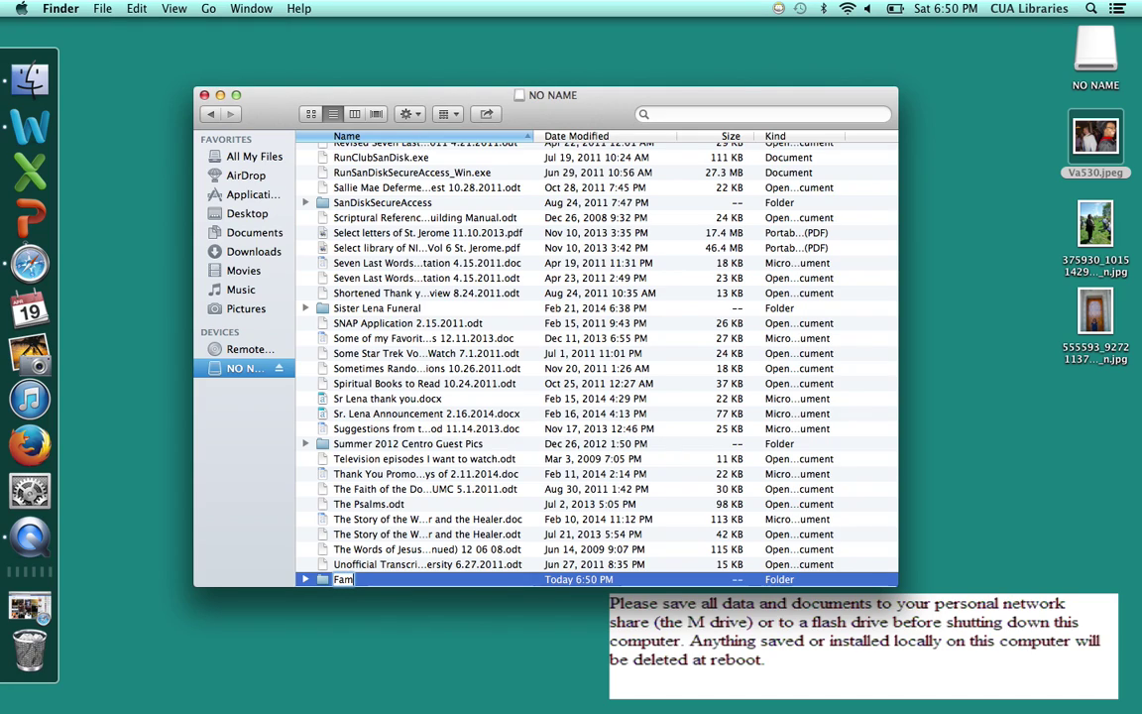
pyautogui.write('ily V')
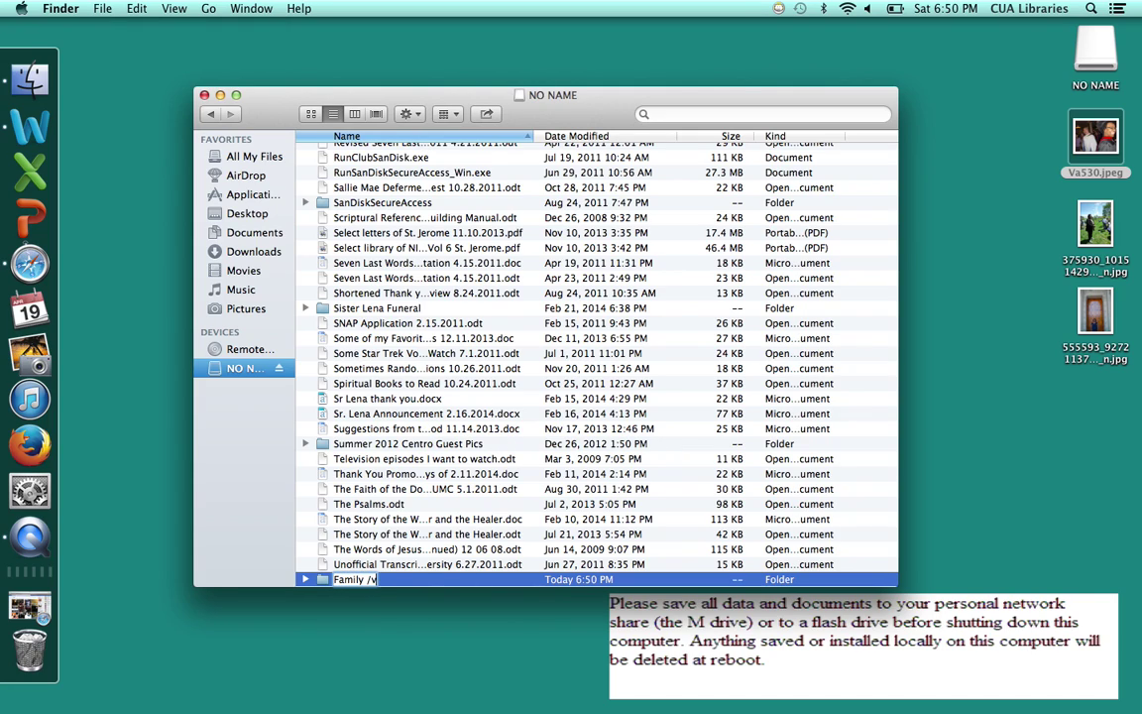
pyautogui.press('BackSpace')
pyautogui.press('BackSpace')
pyautogui.write('Vacation 2013')
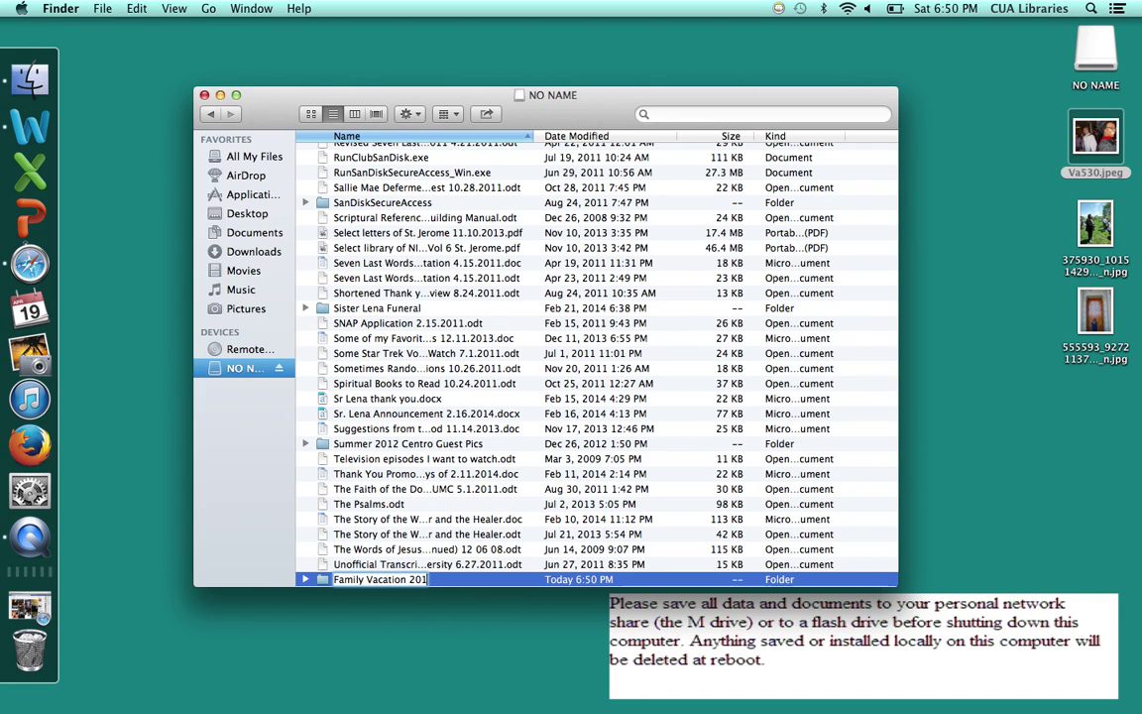
pyautogui.click(513, 585)
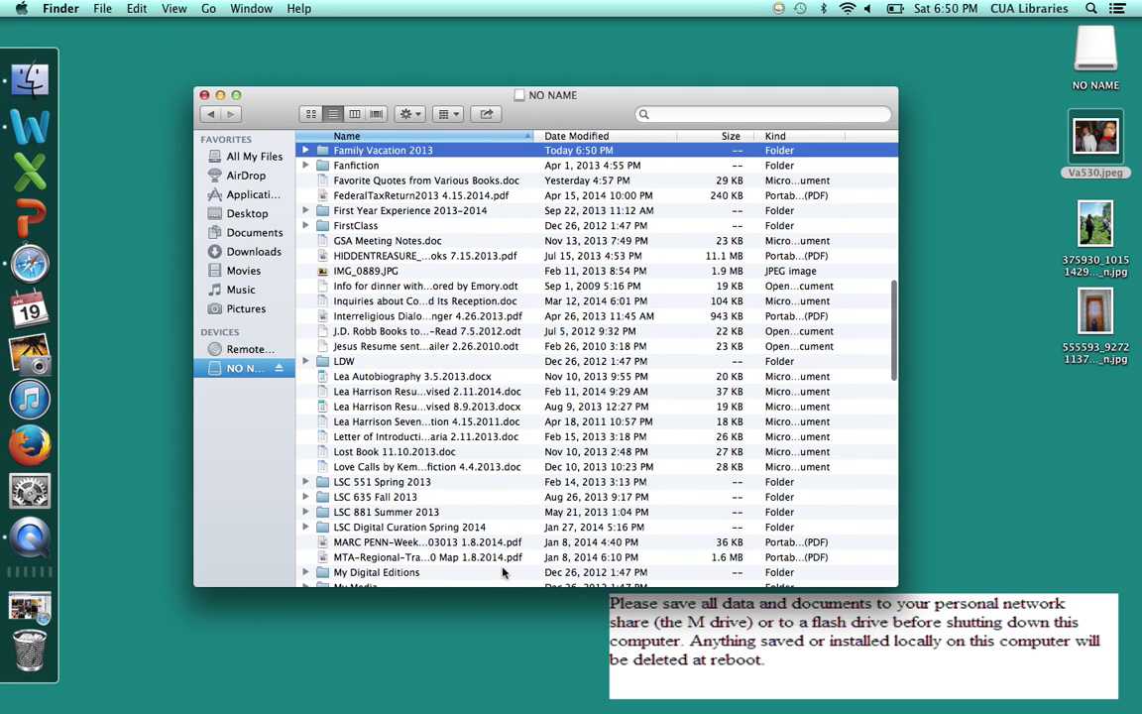
# Switch to Column view and copy Va530.jpeg from the desktop into the folder.
pyautogui.click(354, 115)
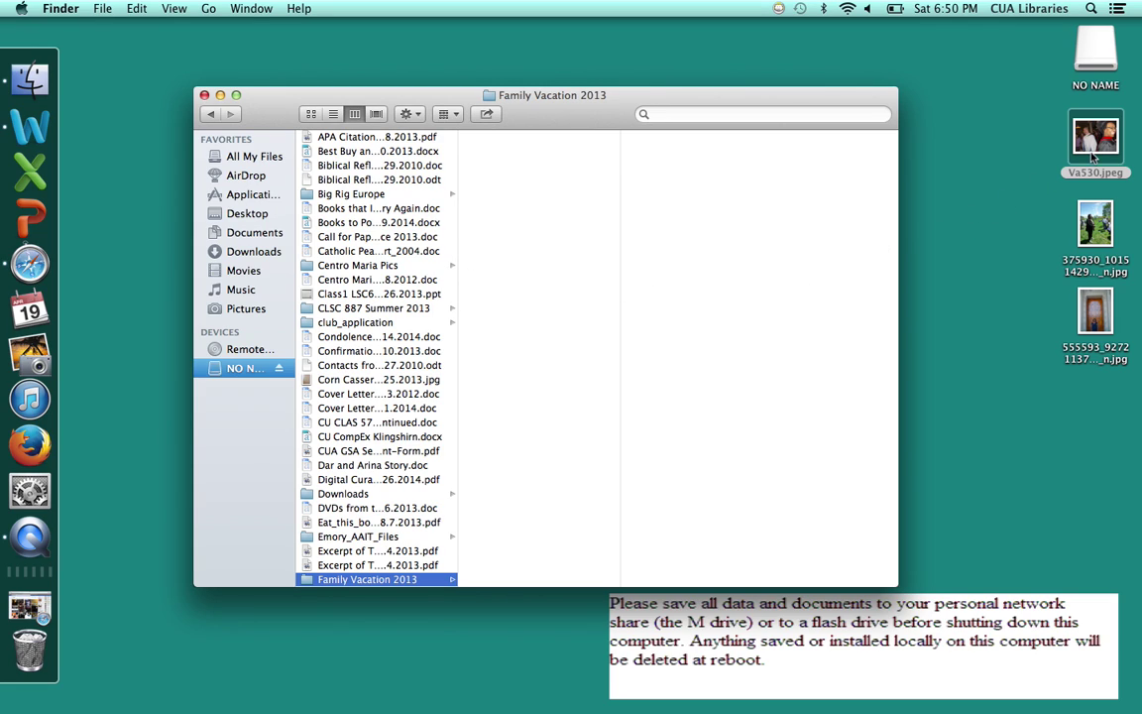
pyautogui.moveTo(1094, 156); pyautogui.dragTo(412, 525)
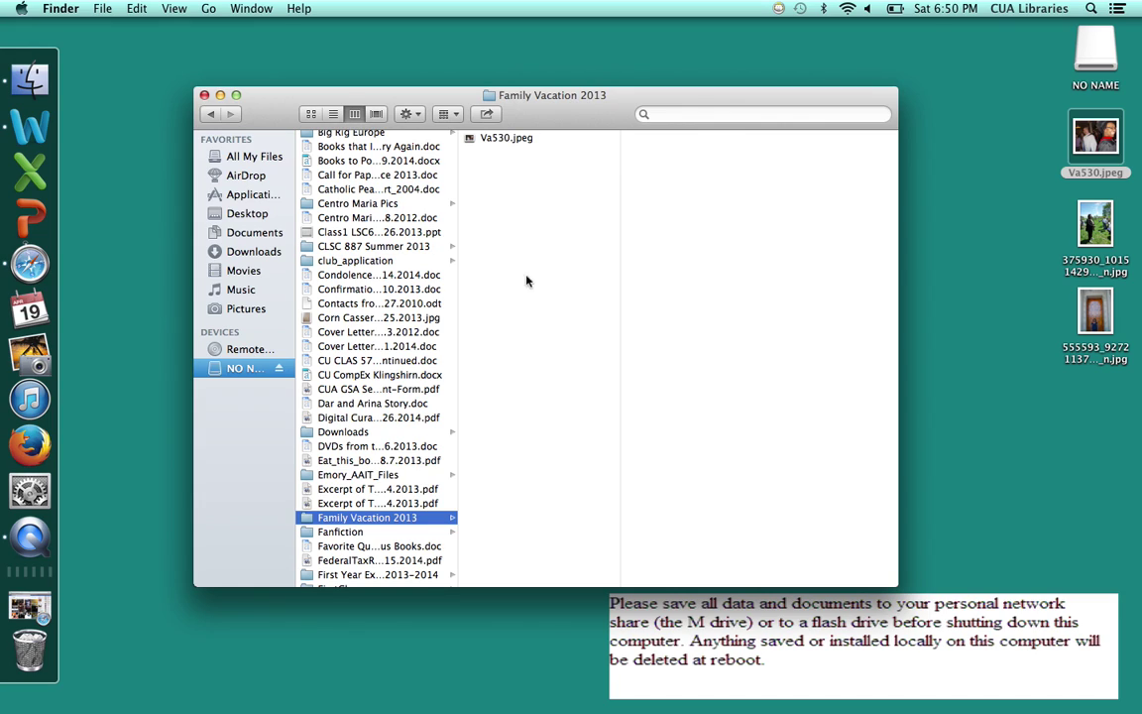
pyautogui.click(529, 142)
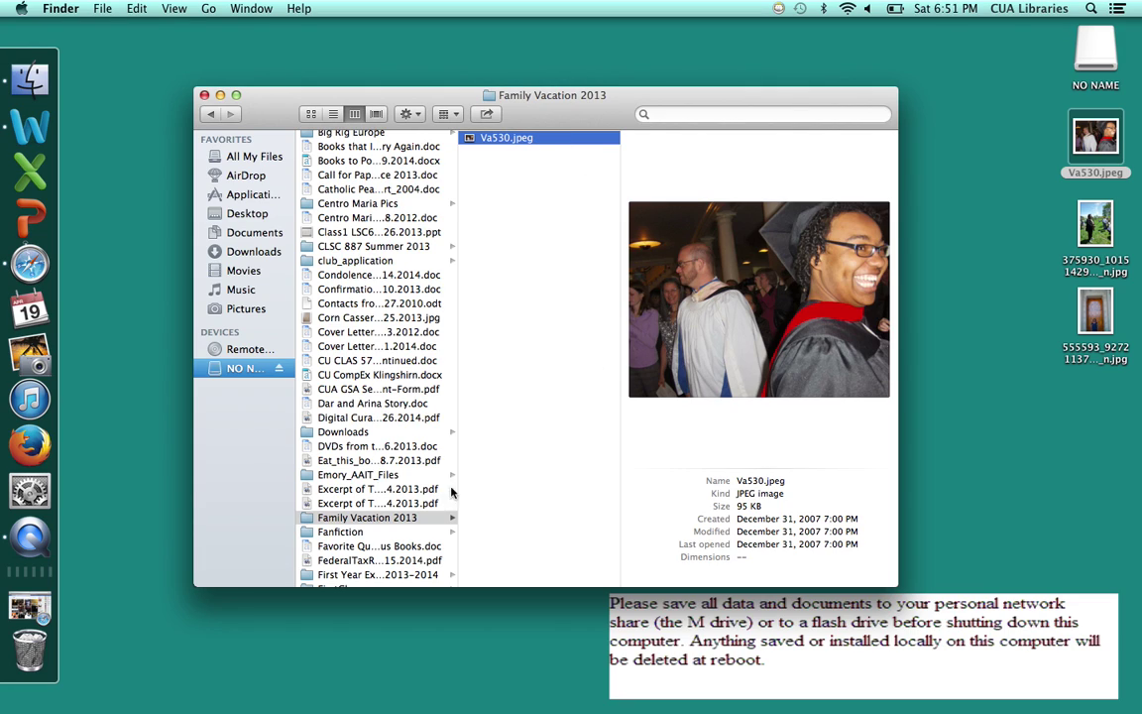
pyautogui.click(416, 523)
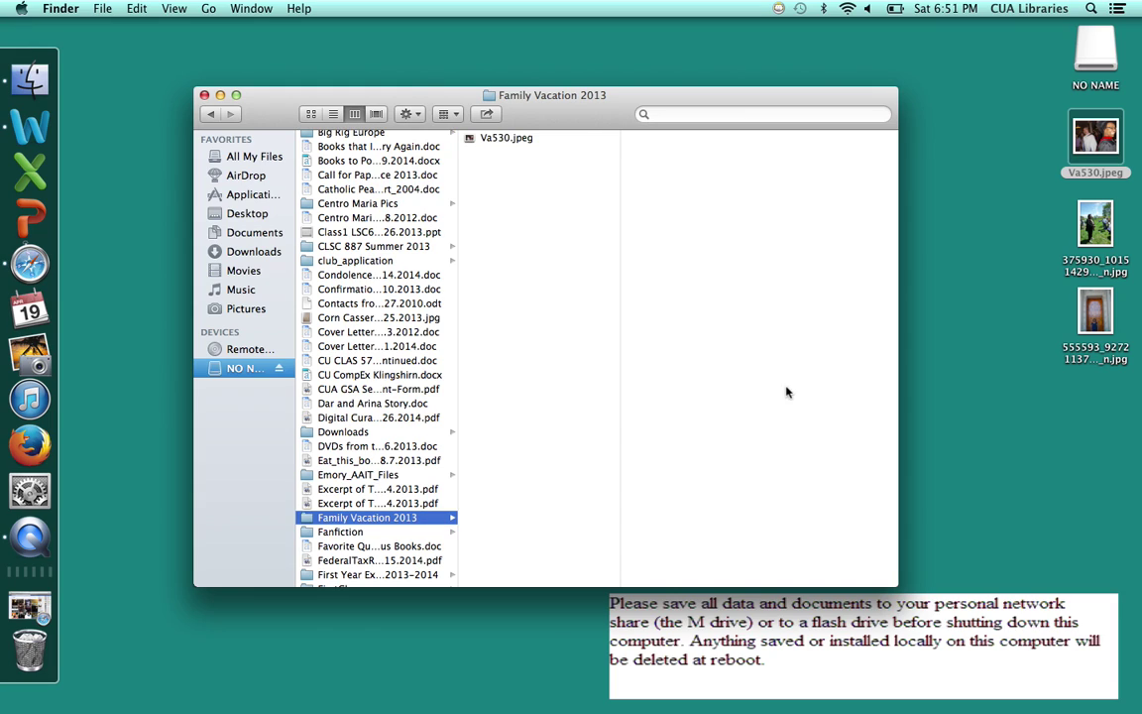
# Copy the remaining two desktop photos, 375930 and 555593, into the folder.
pyautogui.moveTo(1098, 236); pyautogui.dragTo(416, 525)
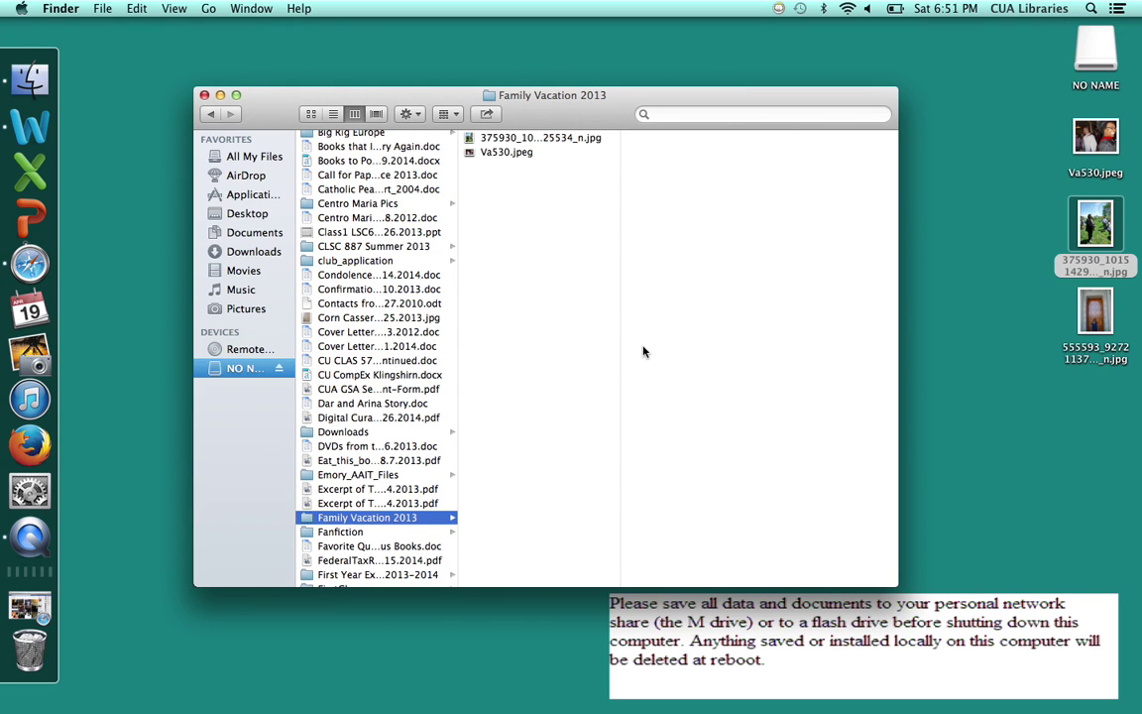
pyautogui.click(1097, 312)
pyautogui.moveTo(1099, 325); pyautogui.dragTo(372, 523)
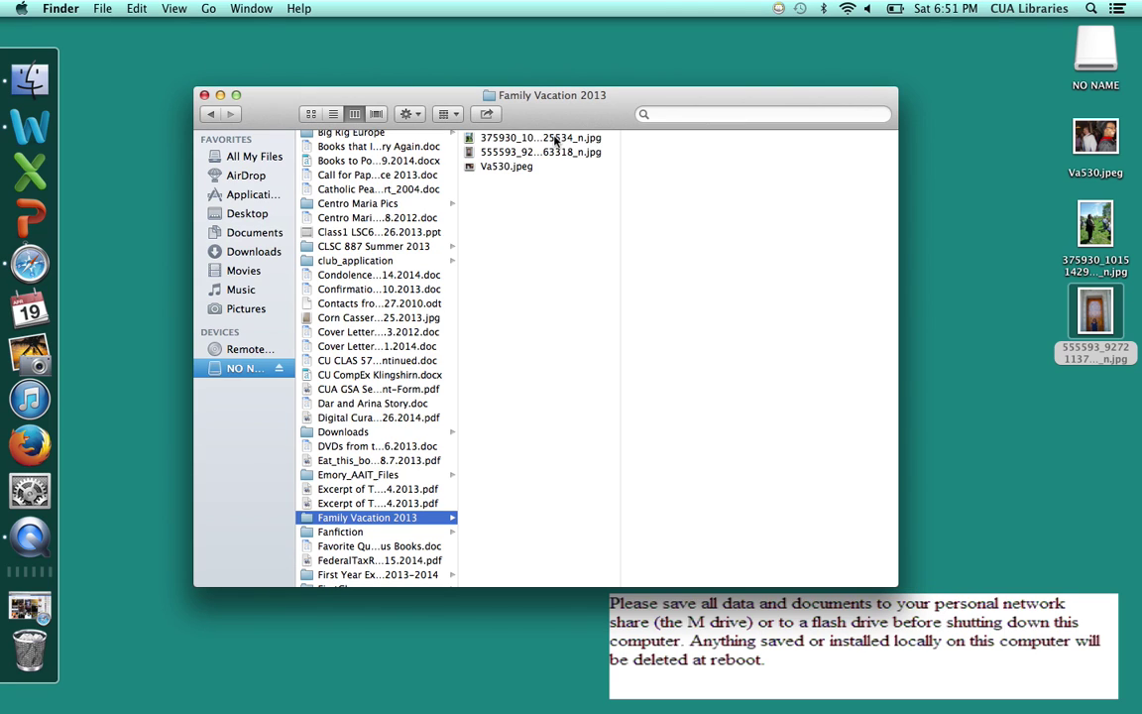
pyautogui.click(555, 141)
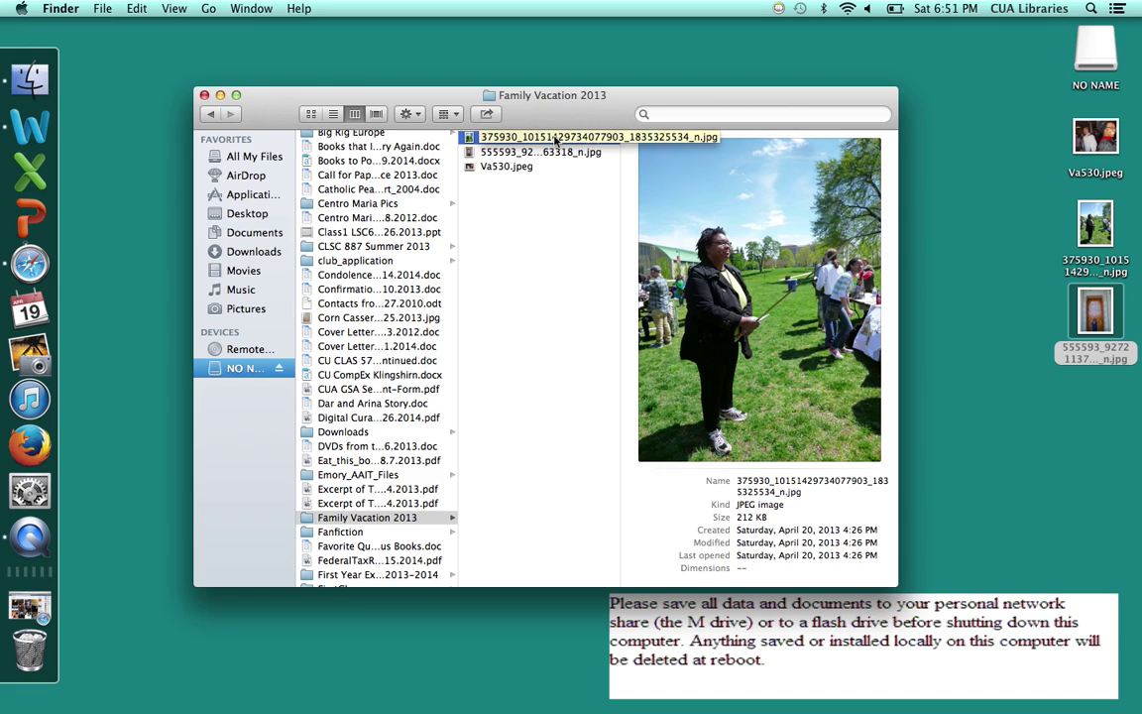
# Rename the 375930 lawn photo to the person's name plus 'with a sword at Medieval Day 2013'.
pyautogui.click(555, 142)
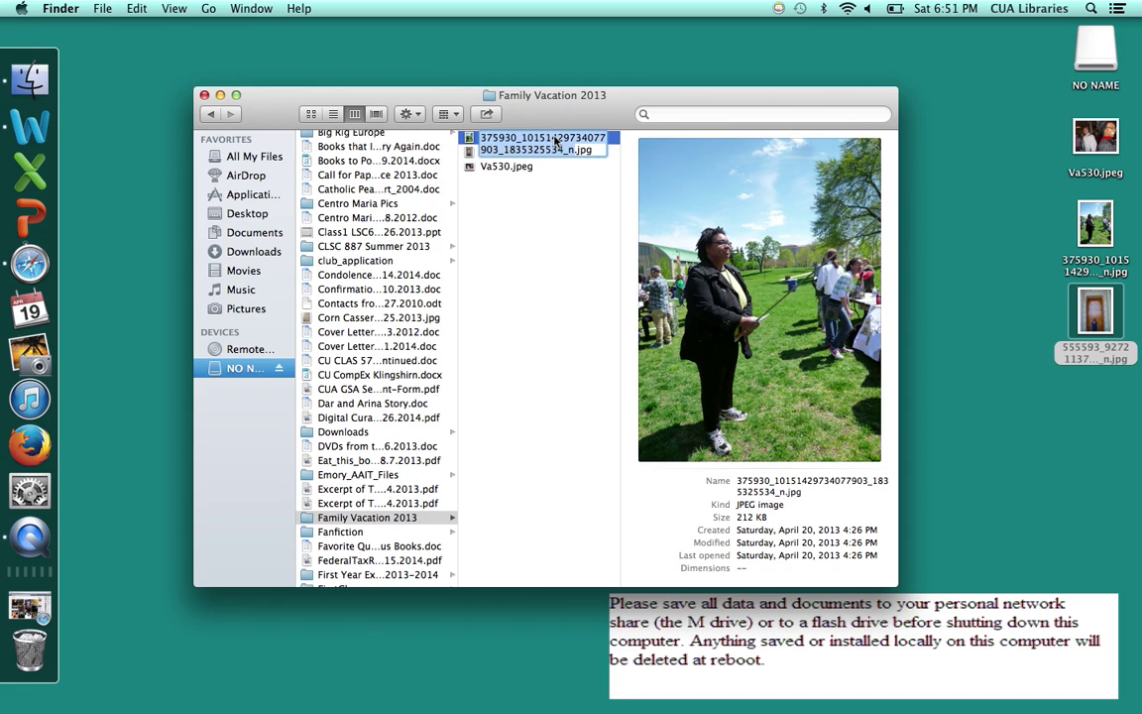
pyautogui.write('Lea')
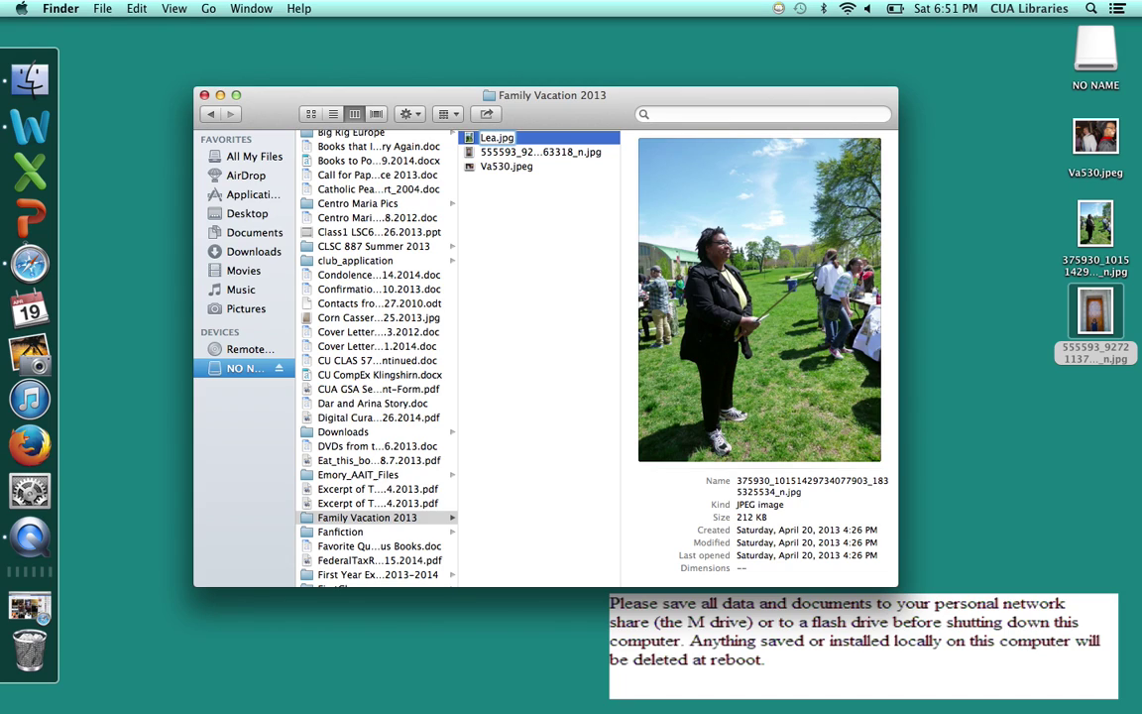
pyautogui.write(' with a sword')
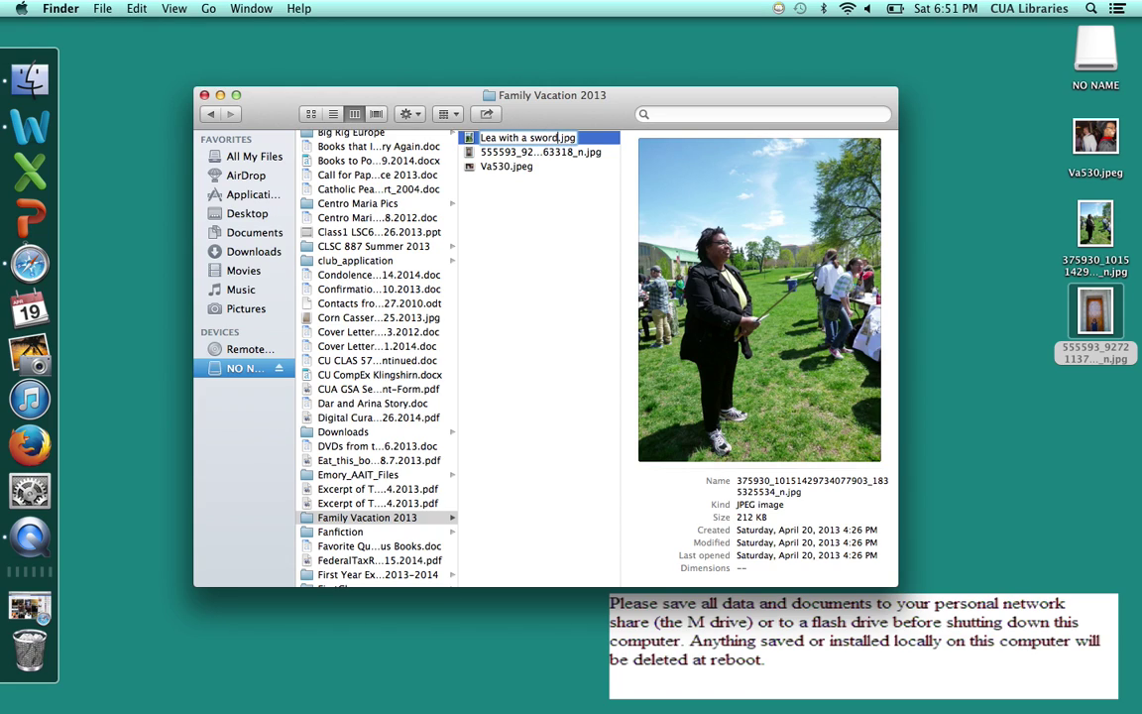
pyautogui.write(' at ')
pyautogui.write('Me')
pyautogui.write('di')
pyautogui.write('eval ')
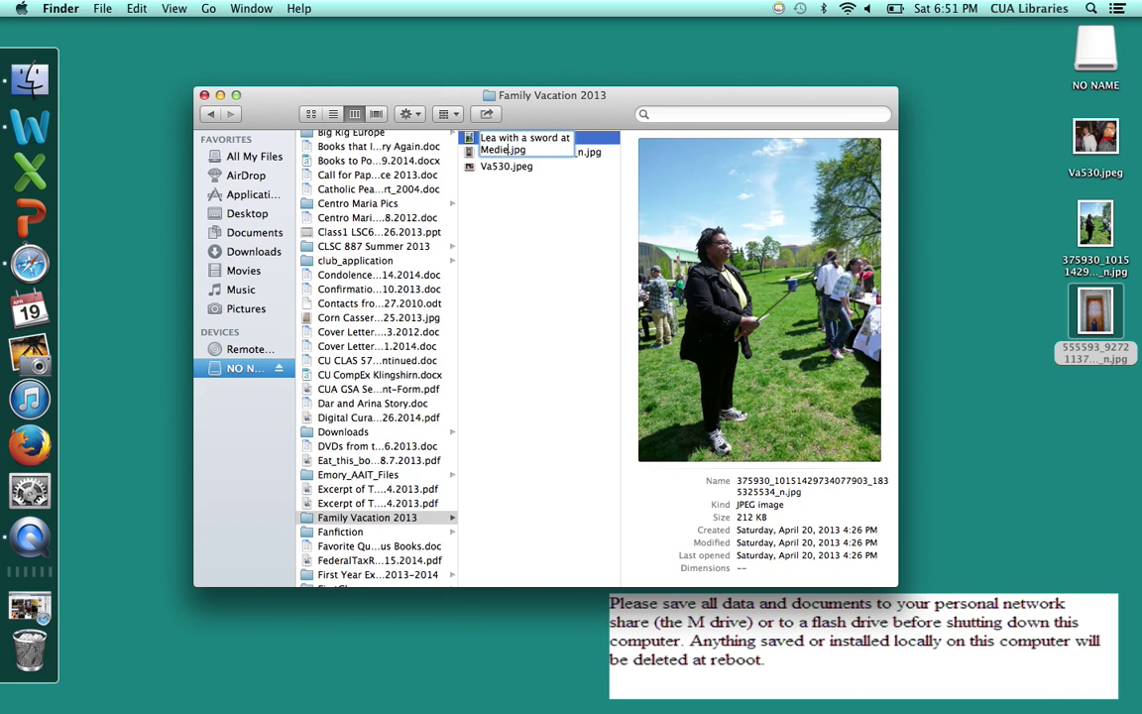
pyautogui.write('Day 2013')
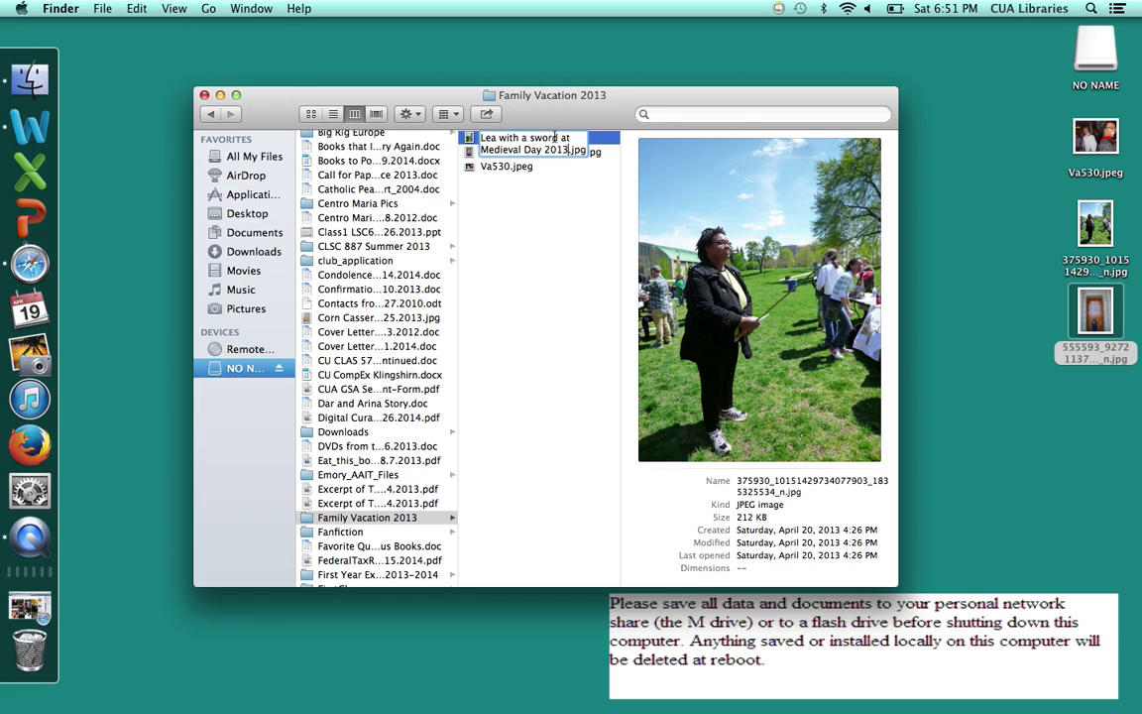
pyautogui.click(557, 179)
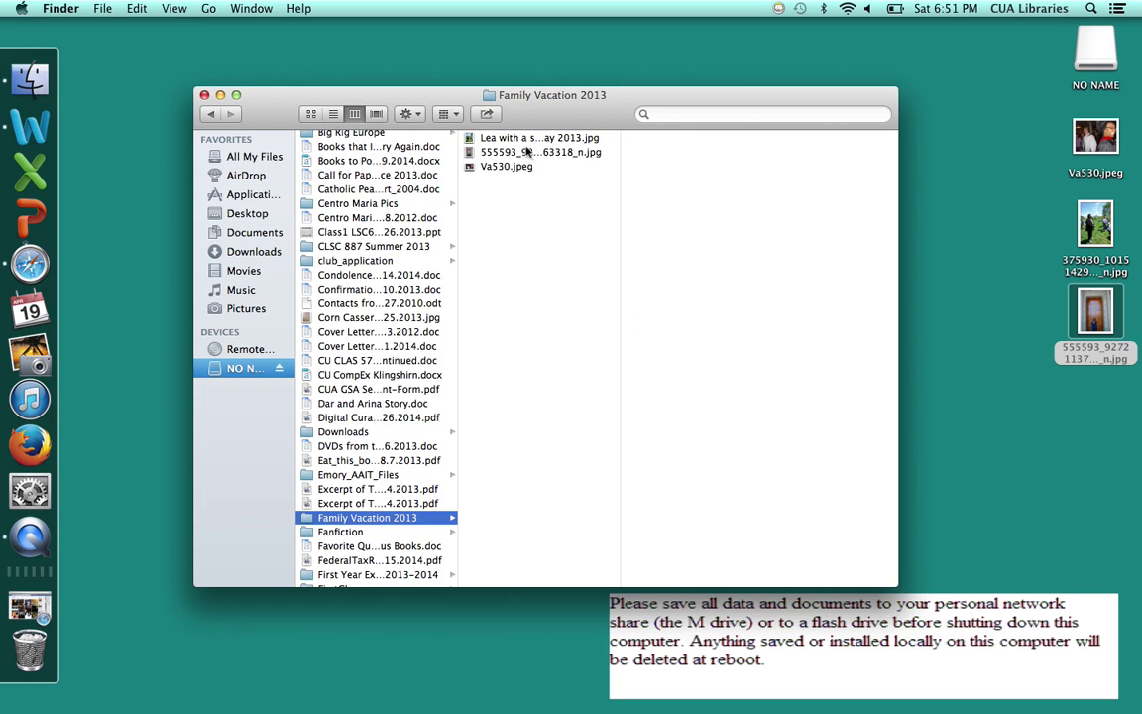
# Rename the 555593 doorway photo to the person's name plus 'at the Basilica 2.5.2013'.
pyautogui.click(515, 139)
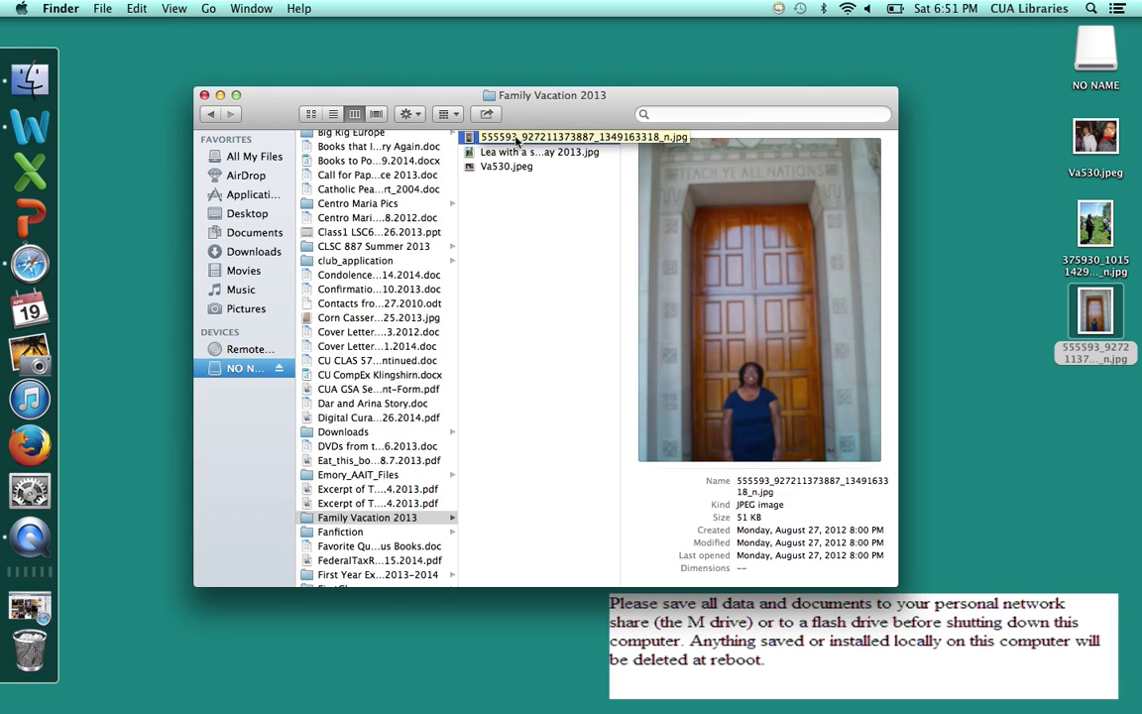
pyautogui.click(515, 139)
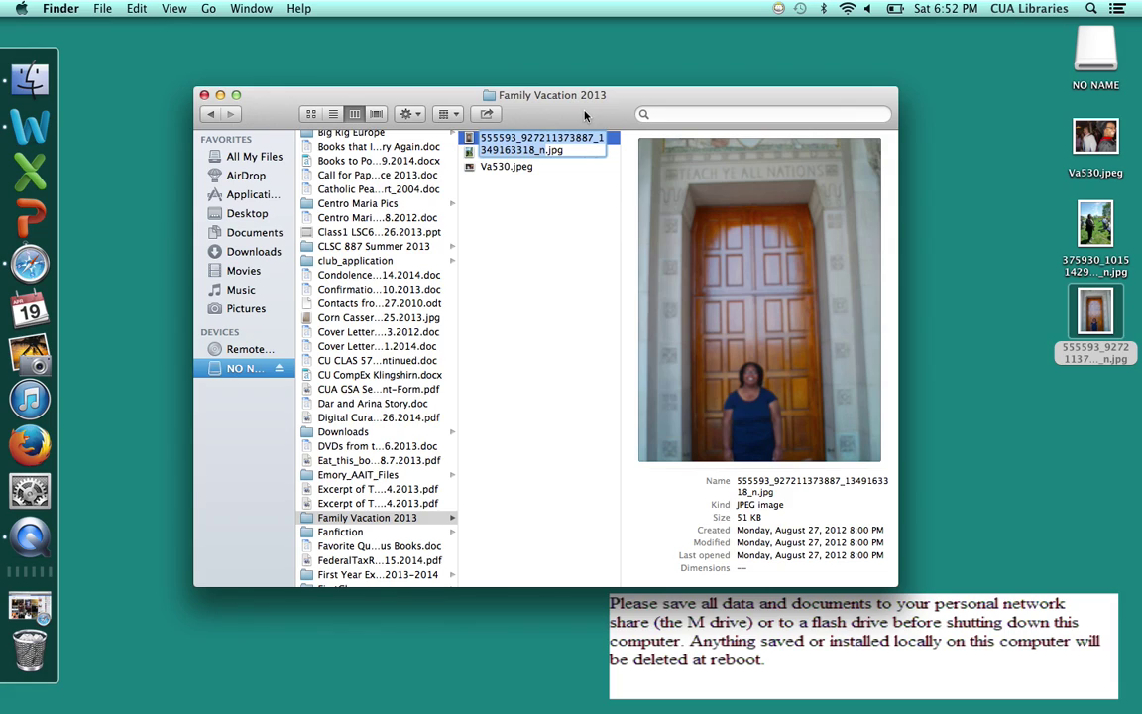
pyautogui.write('Lea at ')
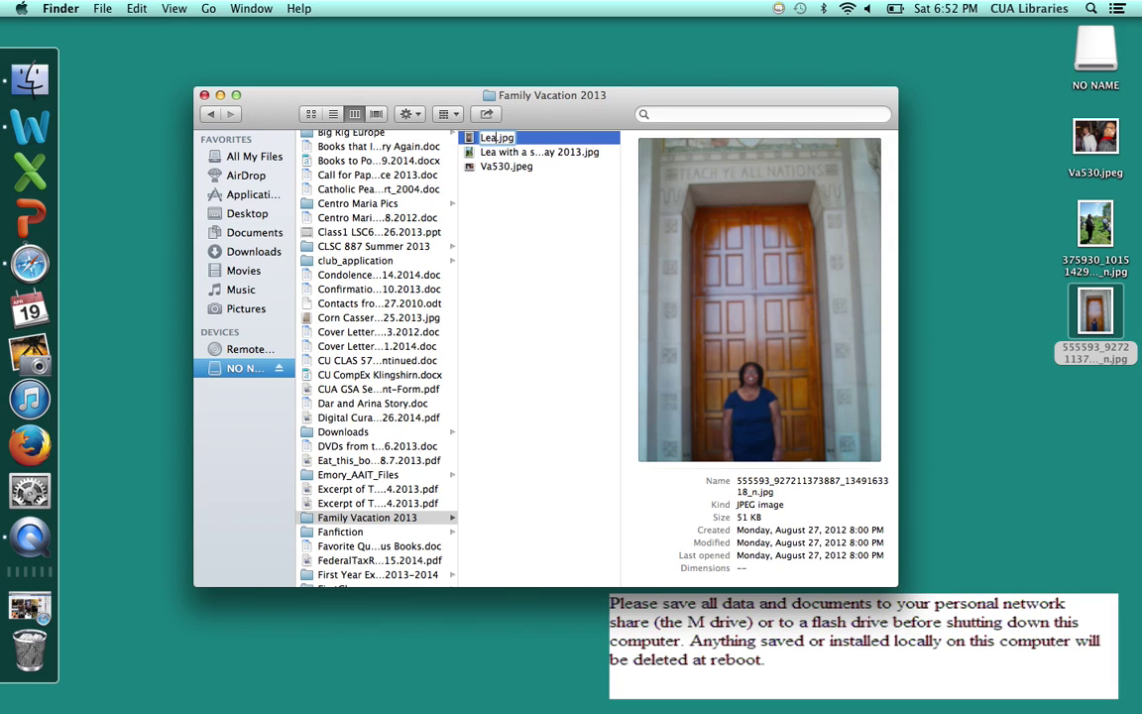
pyautogui.write('the Basilica')
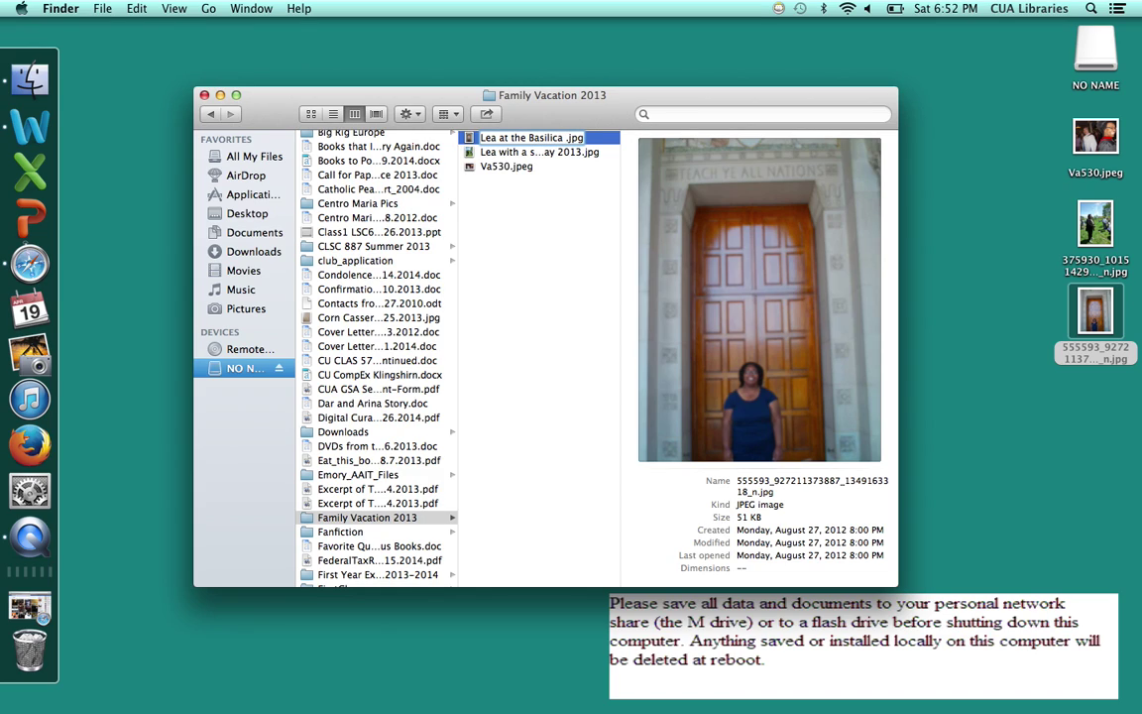
pyautogui.write(' 2.5.2013')
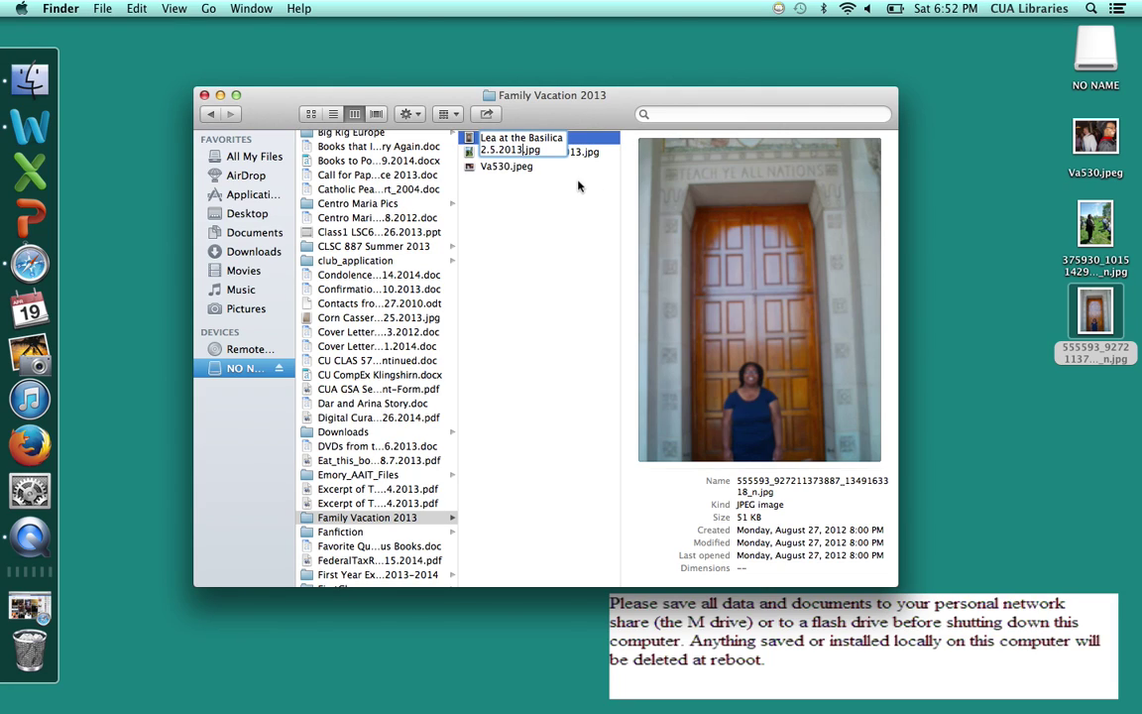
pyautogui.click(519, 161)
pyautogui.click(505, 168)
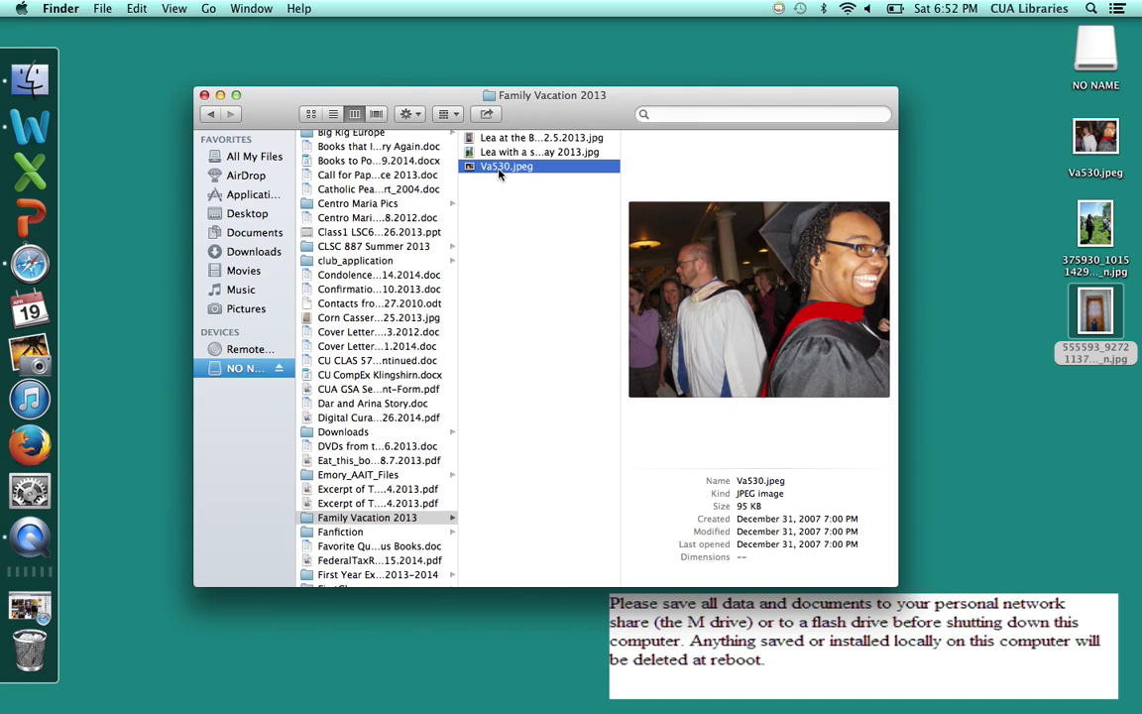
# Rename Va530.jpeg to the person's name plus 'at Candler Graduation 5.2010' and reselect it.
pyautogui.click(500, 169)
pyautogui.write('Lea at Candler Graduation 5.')
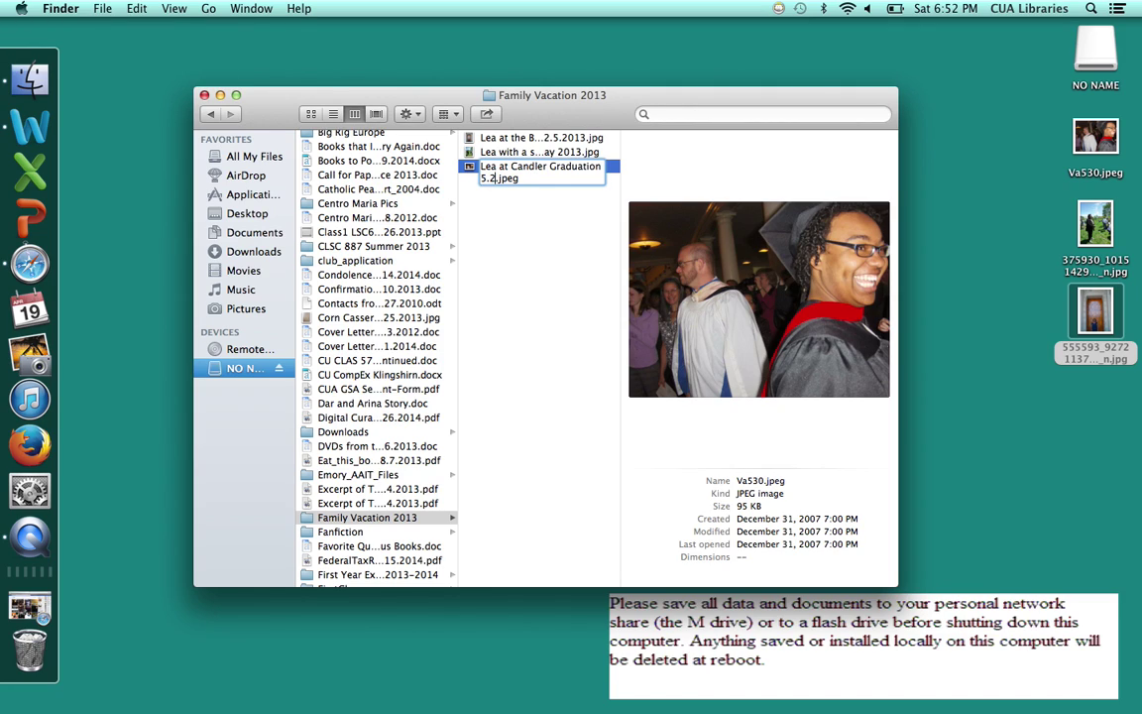
pyautogui.write('2010')
pyautogui.click(552, 220)
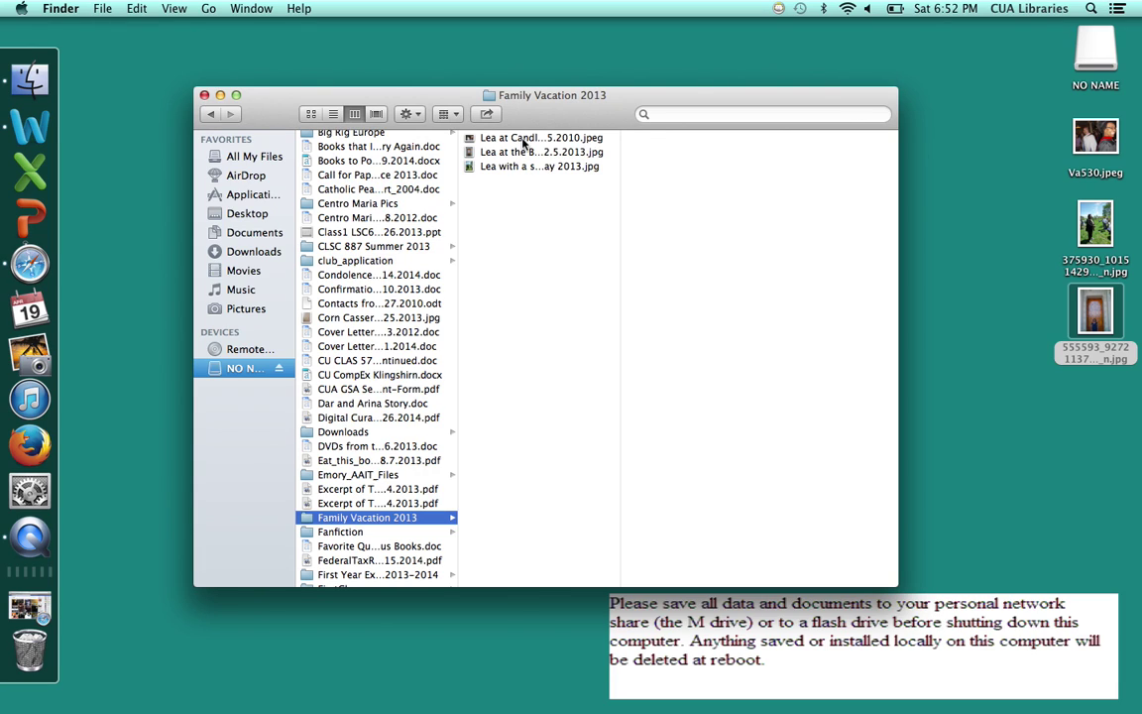
pyautogui.click(524, 144)
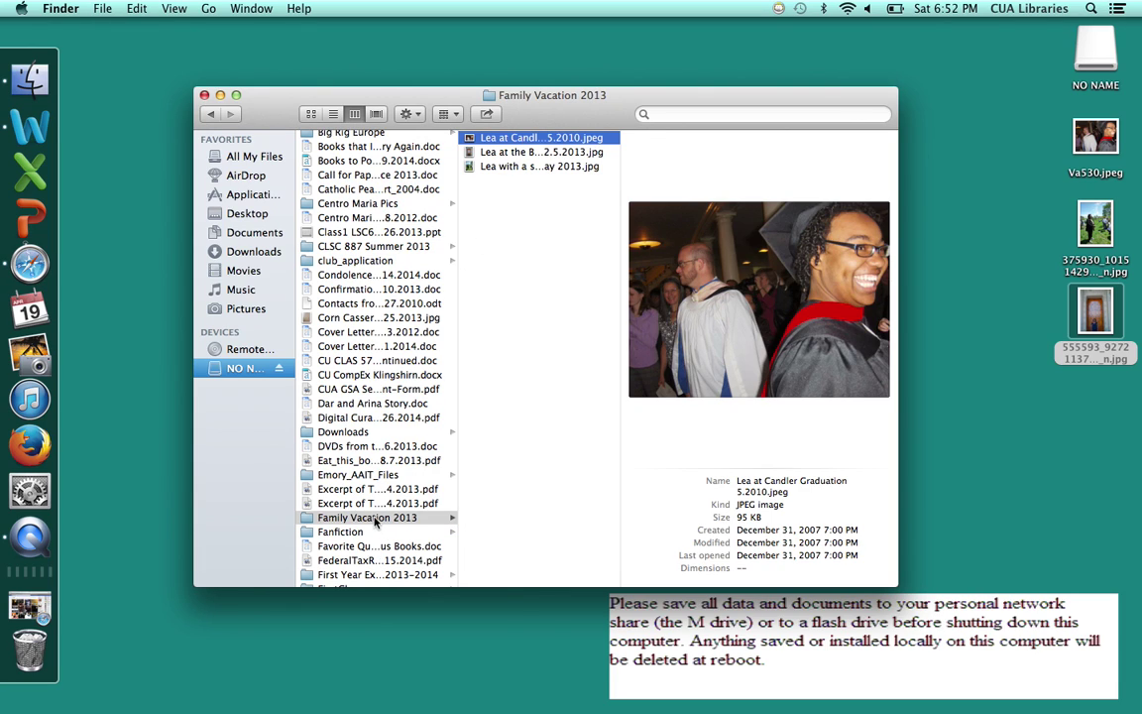